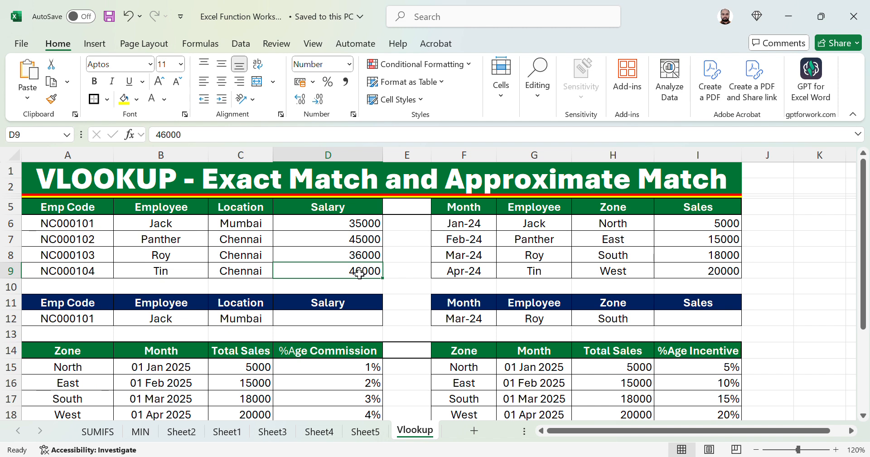
Start a VLOOKUP formula in the empty Salary cell D12, using the employee code in A12 as the lookup value.
key("Down")
key("Down")
key("Down")
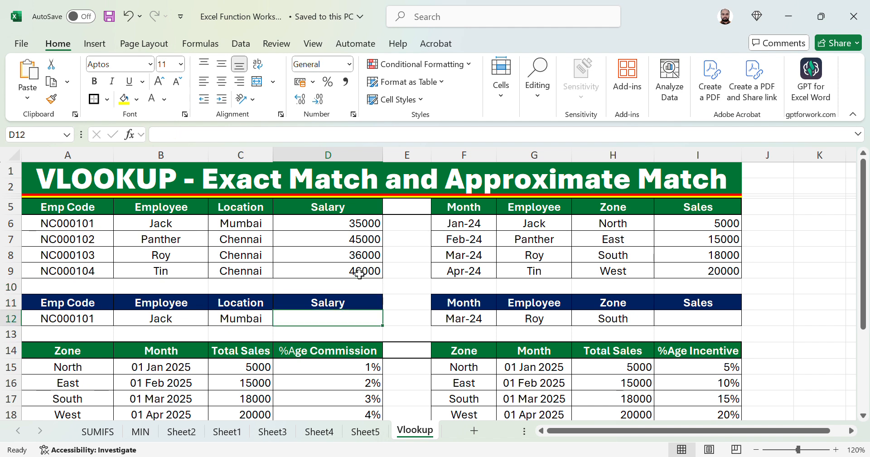
type("=vl")
key("Tab")
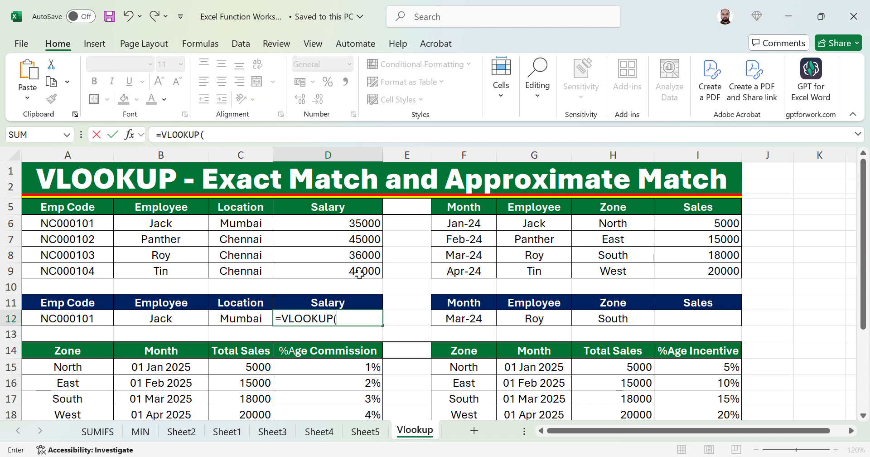
key("Left")
key("Left")
key("Left")
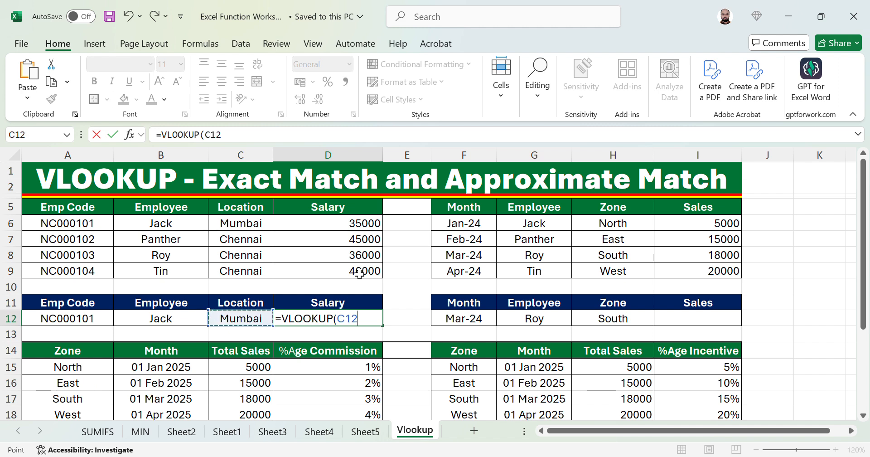
Add the employee table range A6:D9 as the table array of the Salary lookup formula.
type(",")
key("Up")
key("Left")
key("Left")
key("Up")
key("Up")
key("Up")
key("Up")
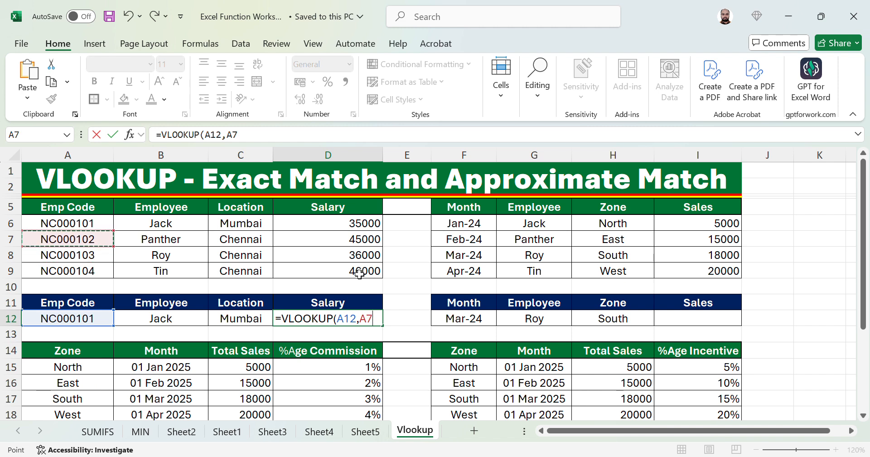
key("Up")
key("shift+Right")
key("shift+Right")
key("shift+Right")
key("shift+Down")
key("shift+Down")
key("shift+Down")
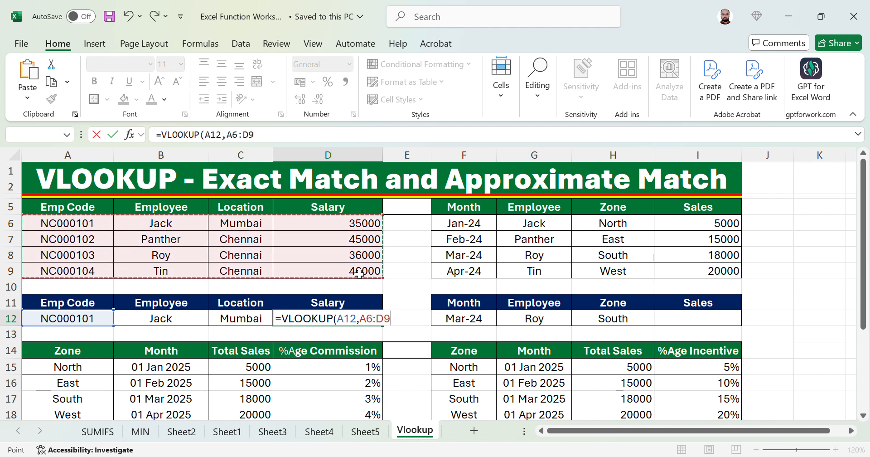
Complete the Salary lookup in D12 with column index 4 and FALSE for an exact match.
type(",4")
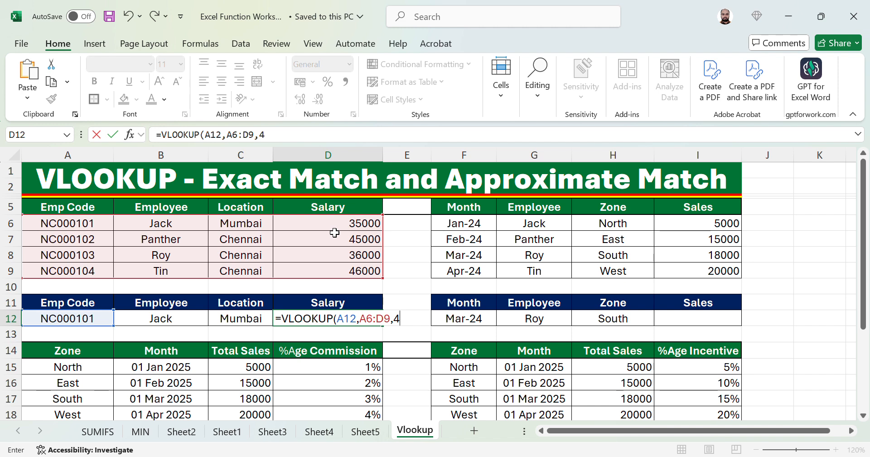
type(",fa")
key("Tab")
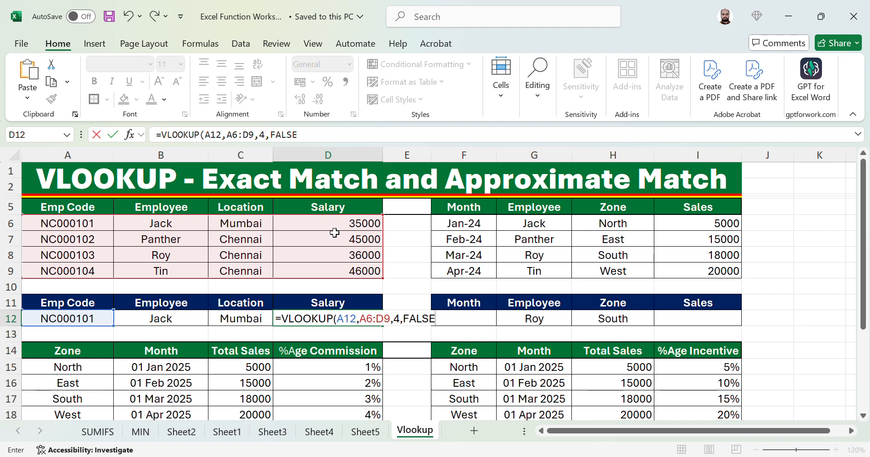
key("ctrl+Return")
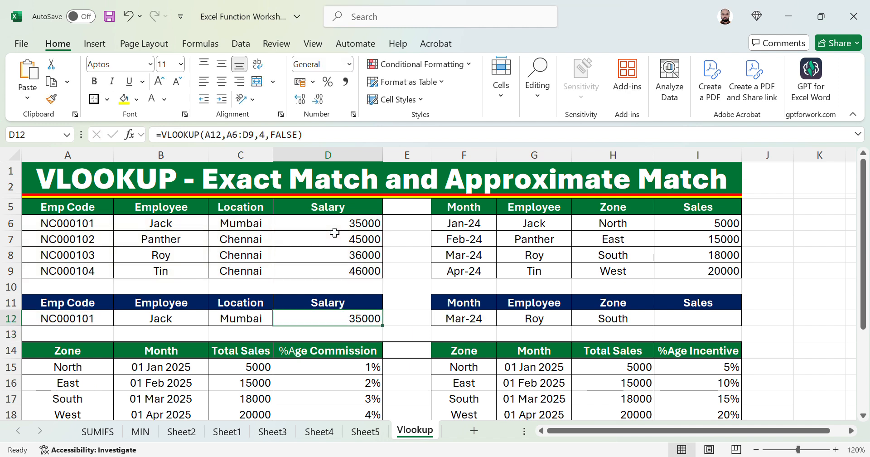
Compare the salary returned in D12 with the NC000101 record in row 6 of the employee table.
key("Left")
key("Up")
key("Up")
key("Up")
key("Up")
key("Left")
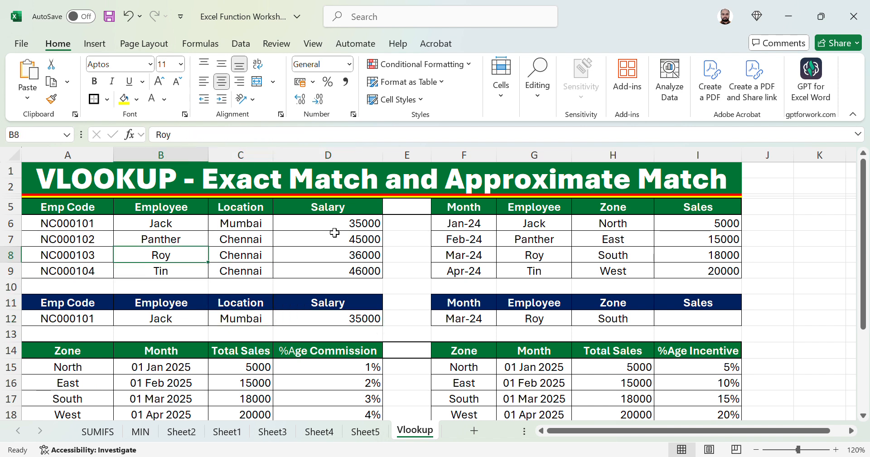
key("Up")
key("Up")
key("Left")
key("Up")
key("Down")
key("ctrl+shift+Right")
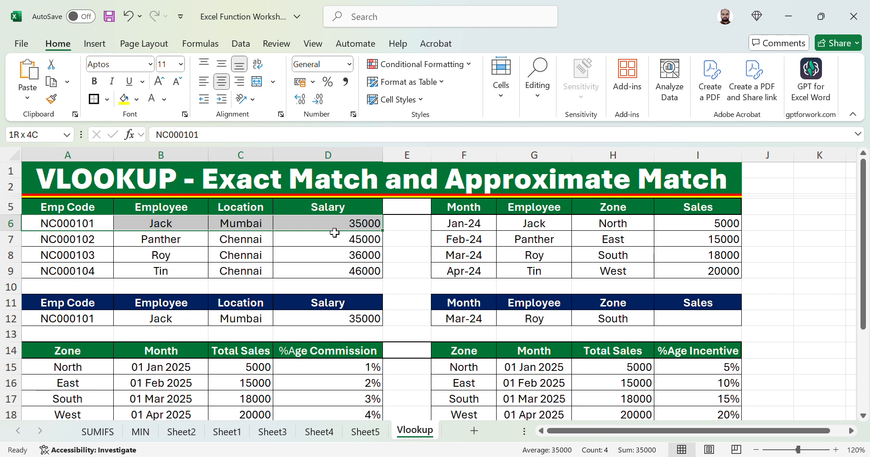
key("Down")
key("Down")
key("Down")
key("Down")
key("Down")
key("Down")
key("Right")
key("Right")
key("Right")
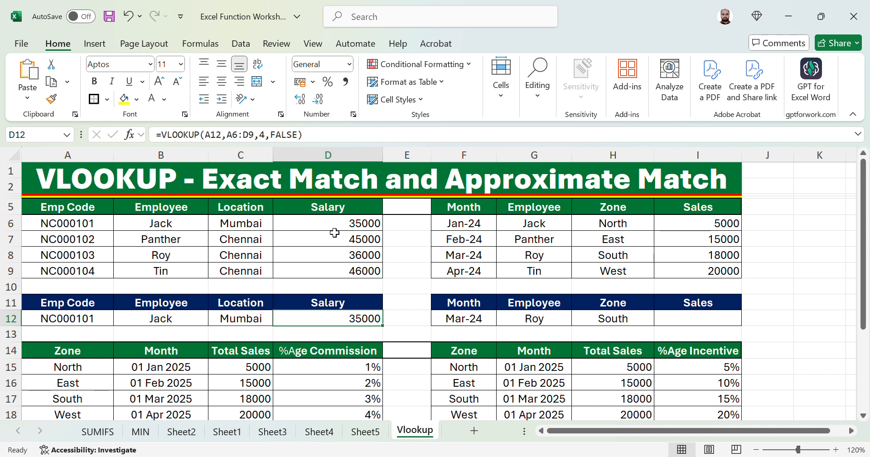
Start a VLOOKUP formula in the empty Sales cell I12, using the month in F12 as the lookup value.
key("Right")
key("Right")
key("Right")
key("Right")
key("Right")
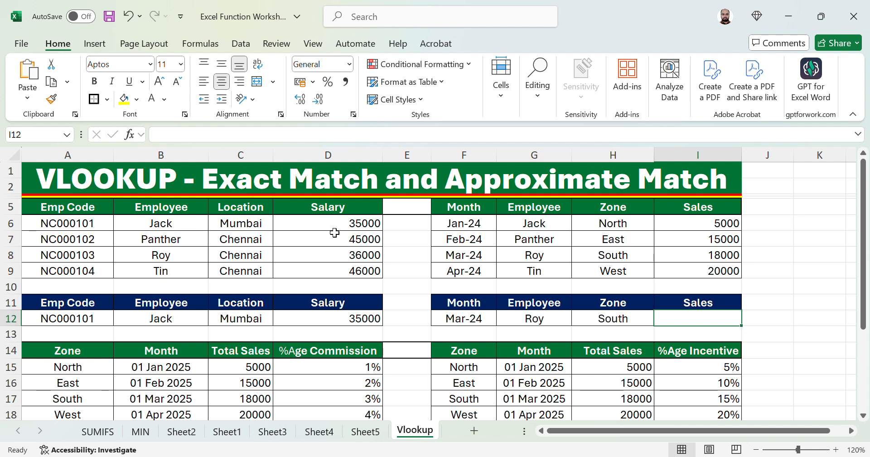
type("=vl")
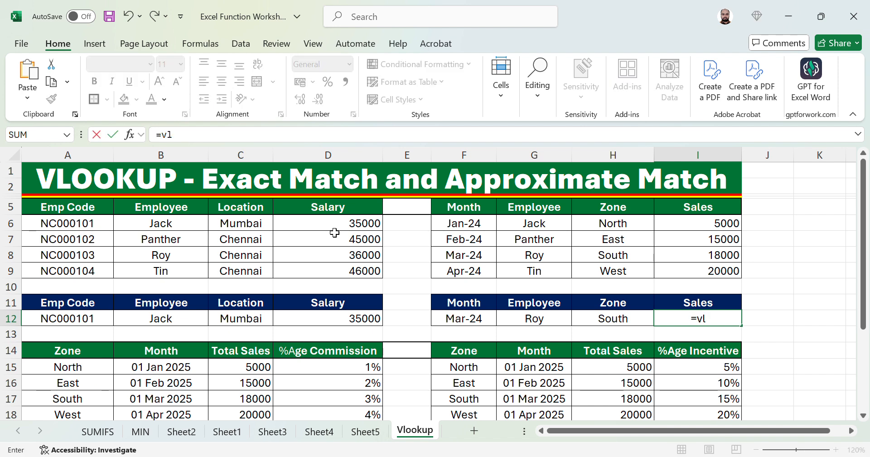
key("Tab")
key("Left")
key("Left")
key("Left")
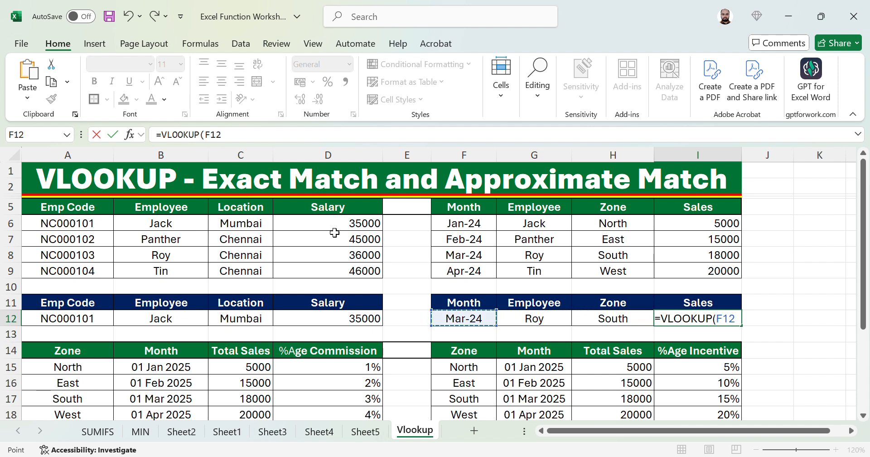
Add the monthly sales table range F6:I9 as the table array of the Sales lookup formula.
type(",")
key("Up")
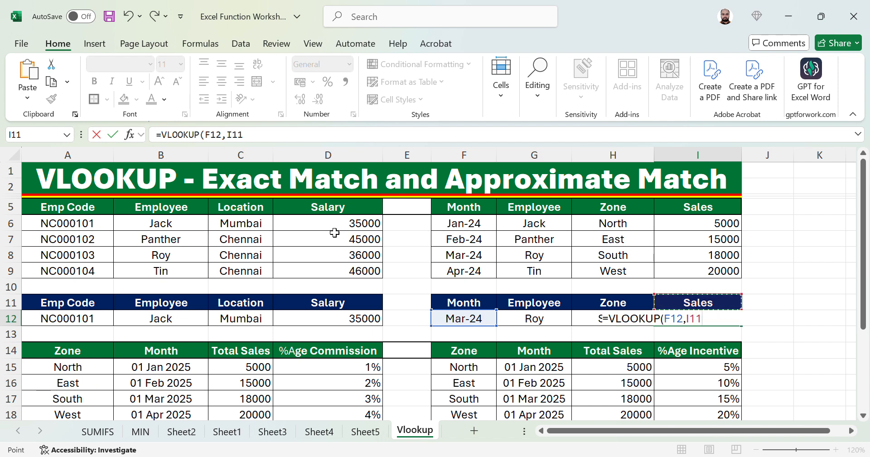
key("Left")
key("Left")
key("Up")
key("Up")
key("Left")
key("Up")
key("Up")
key("Up")
key("Up")
key("Down")
key("shift+Right")
key("shift+Right")
key("shift+Right")
key("shift+Down")
key("shift+Down")
key("shift+Down")
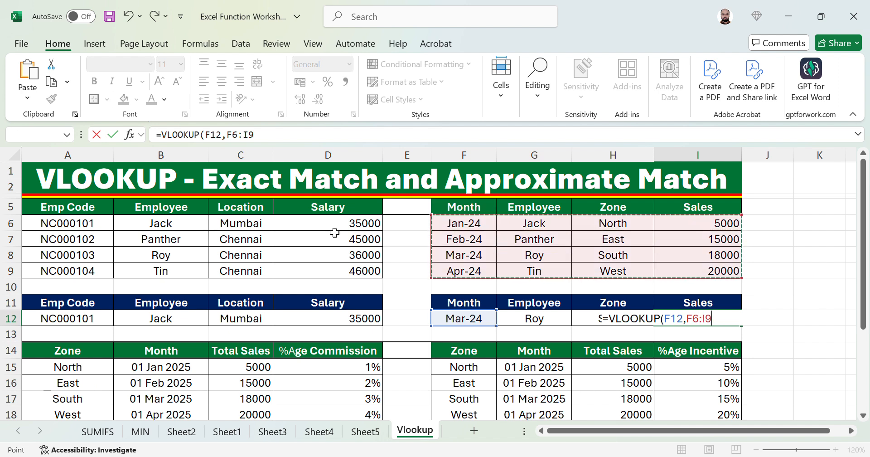
Complete the Sales lookup in I12 with column index 4 and FALSE for an exact match.
type(",")
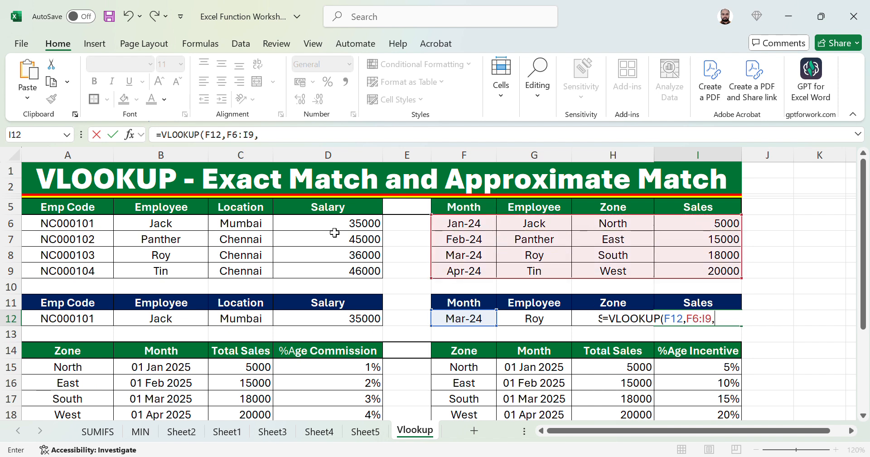
type("4,FALSE")
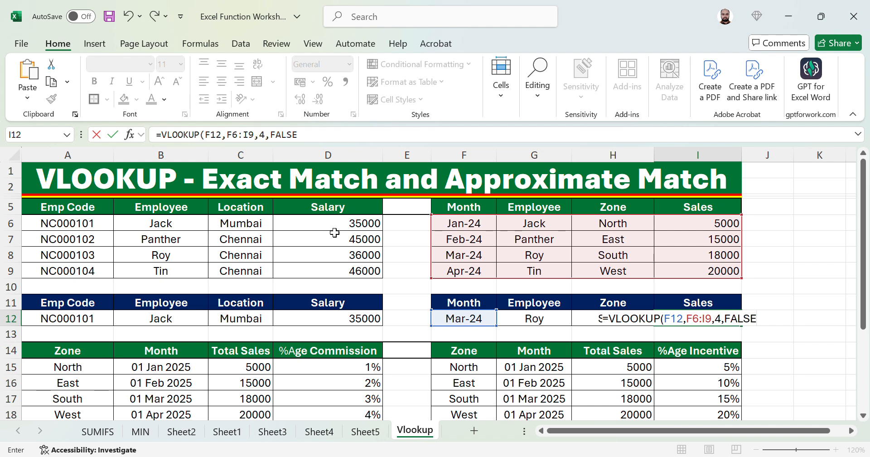
type(")")
key("ctrl+Return")
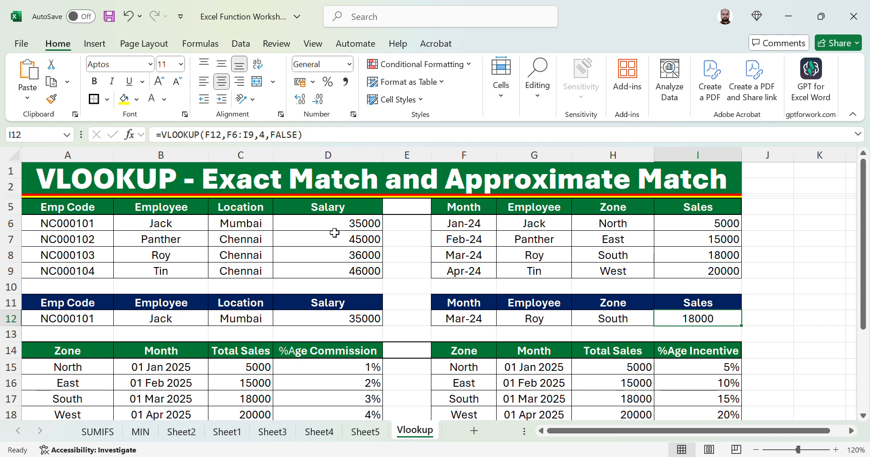
Check the sales figure returned in I12 against the Mar-24 record in F8:I8 of the monthly sales table.
key("Left")
key("Left")
key("Left")
key("Up")
key("Up")
key("Up")
key("Up")
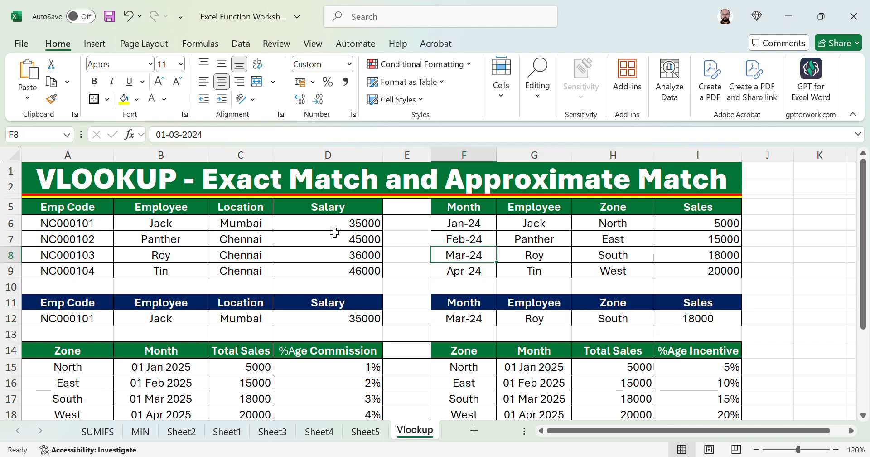
key("shift+Right")
key("shift+Right")
key("shift+Right")
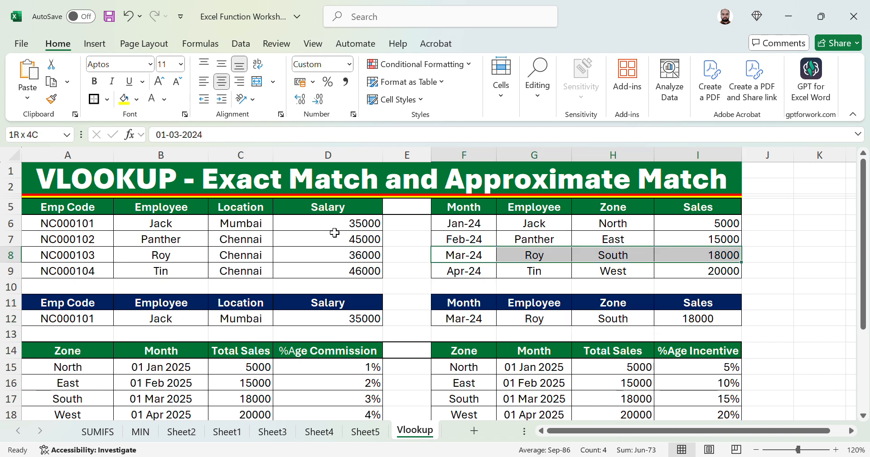
Look over the rest of the sheet, including the commission and incentive tables that start in row 14.
key("Down")
key("Down")
key("Down")
key("Down")
key("Down")
key("Down")
key("Down")
key("Down")
key("Down")
key("Down")
key("Down")
key("Down")
key("Down")
key("Down")
key("Down")
key("Down")
key("Down")
key("Down")
key("Down")
key("Down")
key("Up")
key("Up")
key("Up")
key("Up")
key("Up")
key("Up")
key("Up")
key("Up")
key("Up")
key("Up")
key("Up")
key("Up")
key("Up")
key("Up")
key("Up")
key("Up")
key("Up")
key("Up")
key("Up")
key("Up")
key("Down")
key("Down")
key("Down")
key("Down")
key("Down")
key("Down")
key("Down")
key("Down")
key("Down")
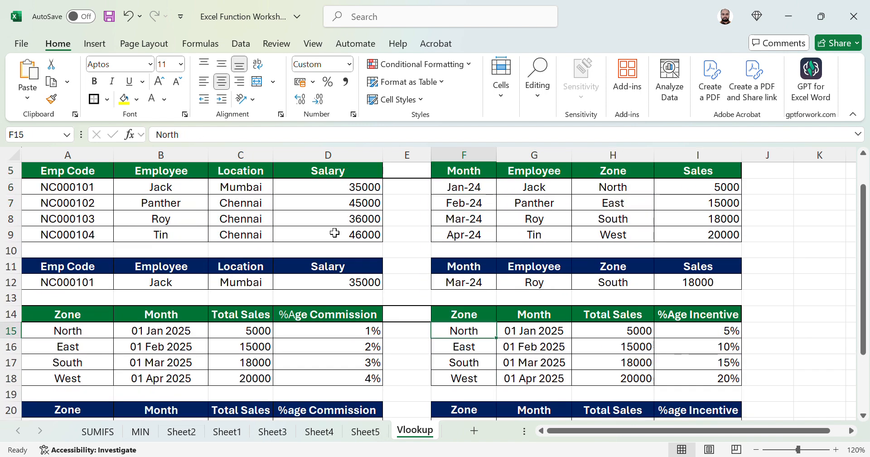
Select the empty %age Commission cell D21 in the South zone row.
key("Down")
key("Down")
key("Down")
key("Down")
key("Down")
key("Down")
key("Left")
key("Left")
key("Left")
key("Up")
key("Up")
key("Up")
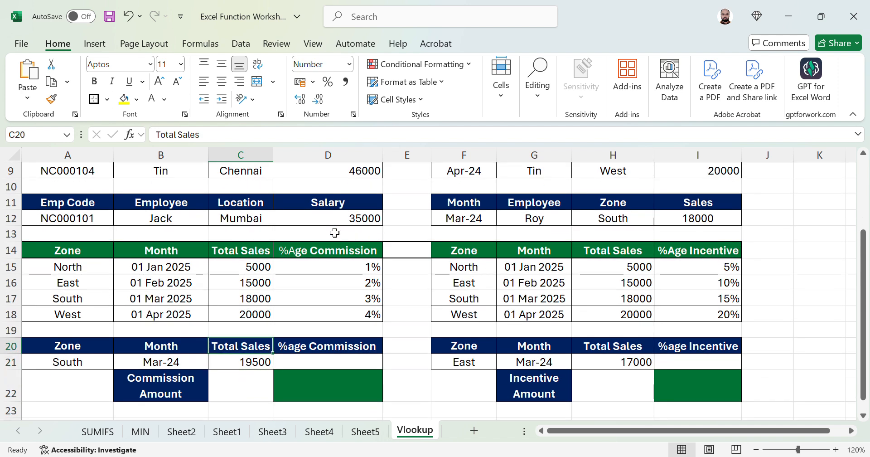
key("Right")
key("Down")
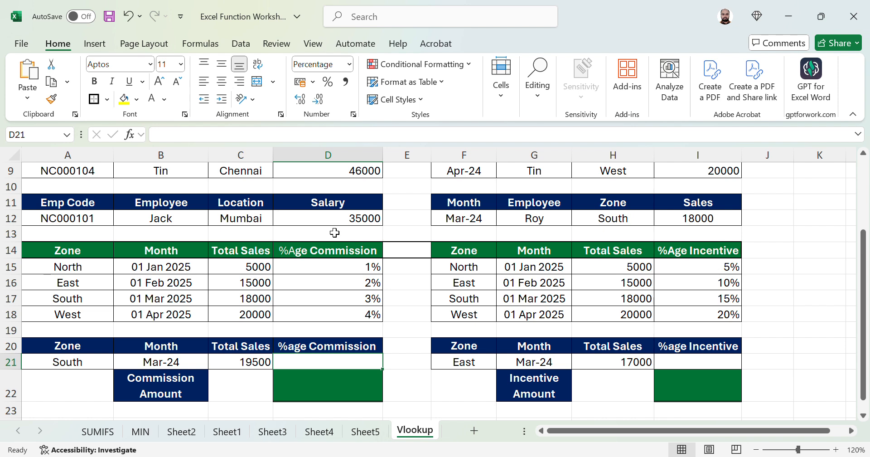
Review the exact-match salary and sales tables in the upper rows, then return to the commission cell D21.
key("Up")
key("Up")
key("Up")
key("Up")
key("Up")
key("Up")
key("Up")
key("Up")
key("Up")
key("Up")
key("Up")
key("Up")
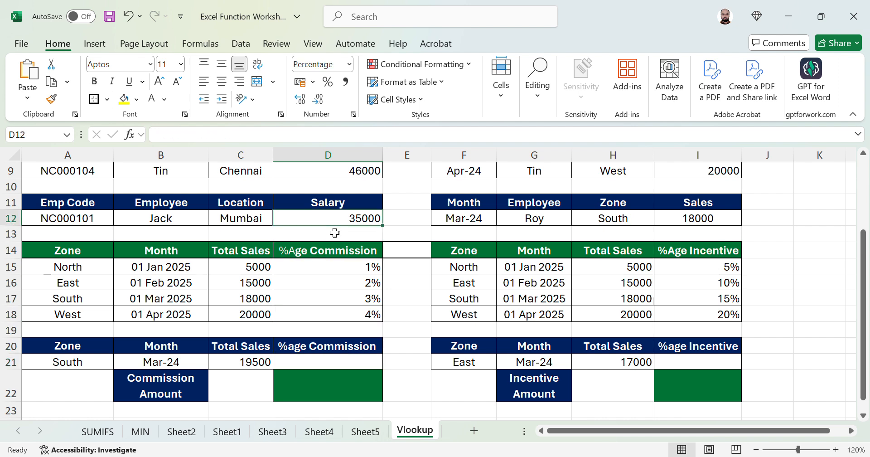
key("Up")
key("Up")
key("Up")
key("Up")
key("Up")
key("Down")
key("Down")
key("Down")
key("Down")
key("Down")
key("Down")
key("Down")
key("Down")
key("Down")
key("Down")
key("Down")
key("Down")
key("Down")
key("Down")
key("Down")
key("Down")
key("Down")
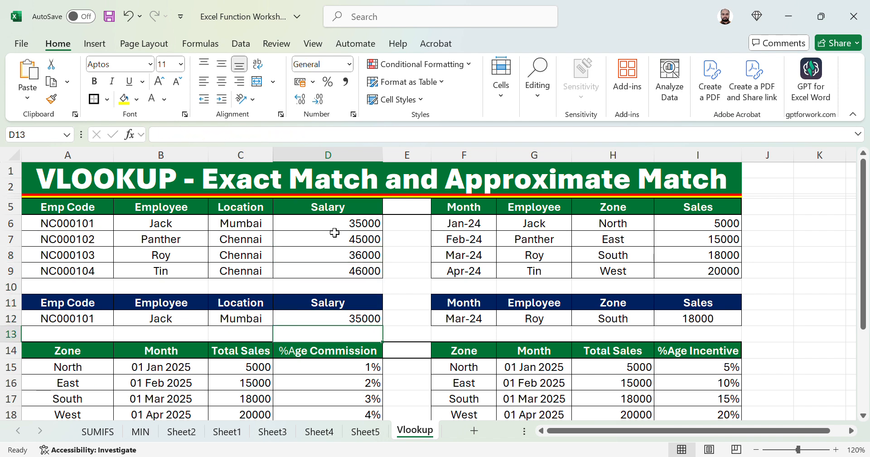
key("Up")
key("Down")
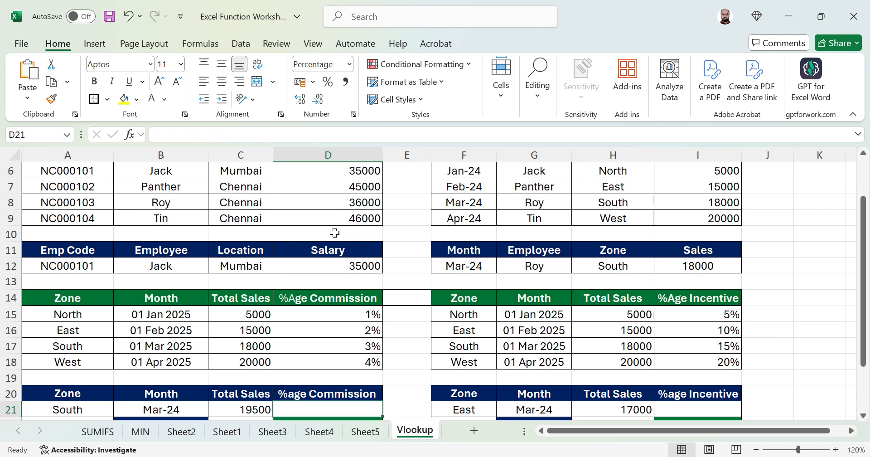
key("Up")
key("Down")
key("Down")
key("Up")
key("Up")
key("Down")
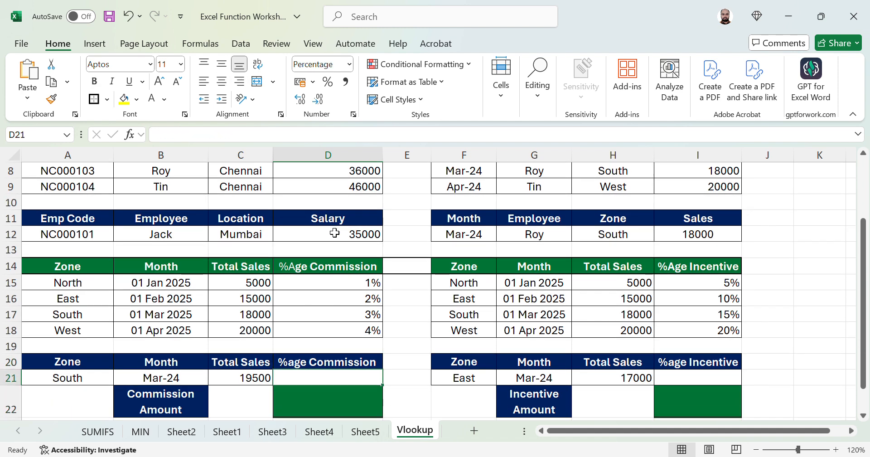
Start a VLOOKUP in D21 with total sales C21 as the lookup value and C15:D18 as the table range.
type("=")
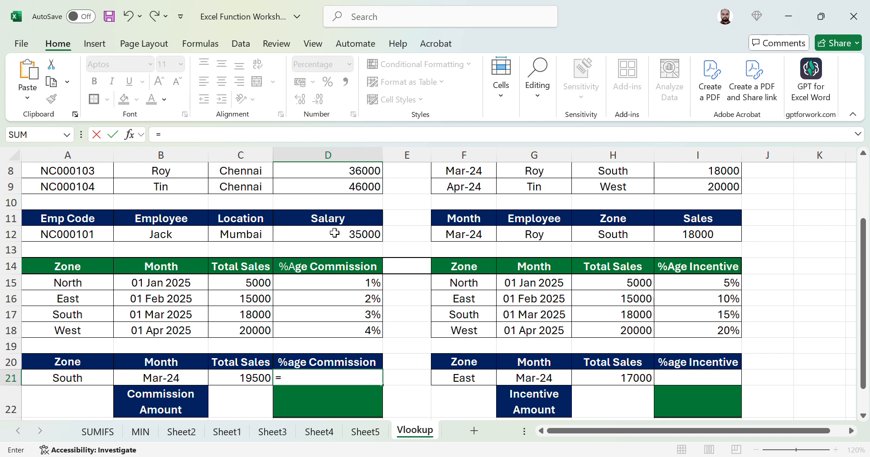
type("vl")
key("Tab")
key("Left")
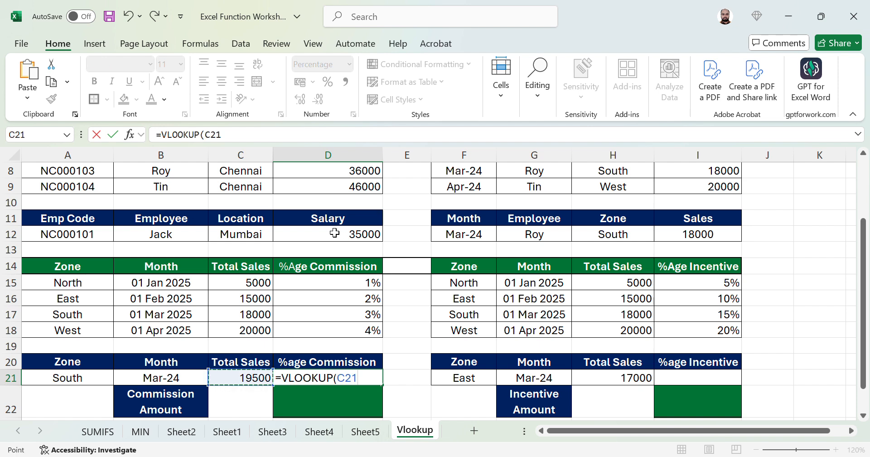
type(",")
key("Up")
key("Left")
key("Up")
key("Up")
key("Up")
key("Up")
key("Up")
key("shift+Right")
key("shift+Right")
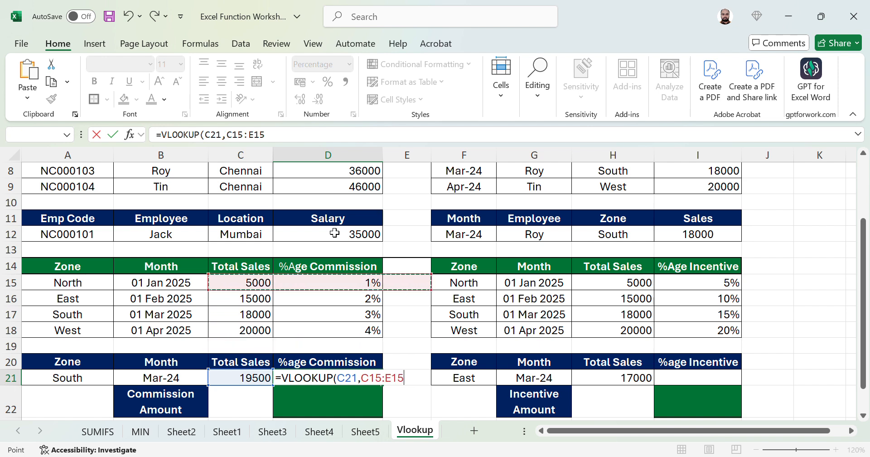
key("shift+Left")
key("shift+Down")
key("shift+Down")
key("shift+Down")
Complete the commission lookup in D21 with column index 2 and TRUE for an approximate match.
type(",2")
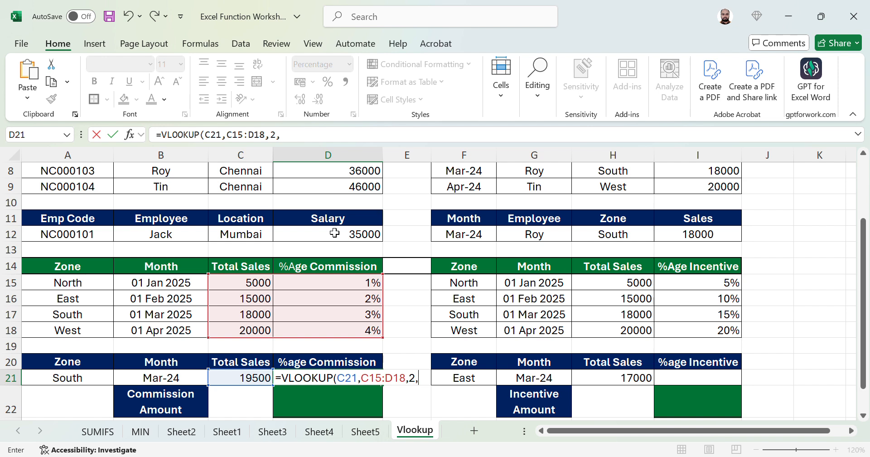
type(",tr")
key("Tab")
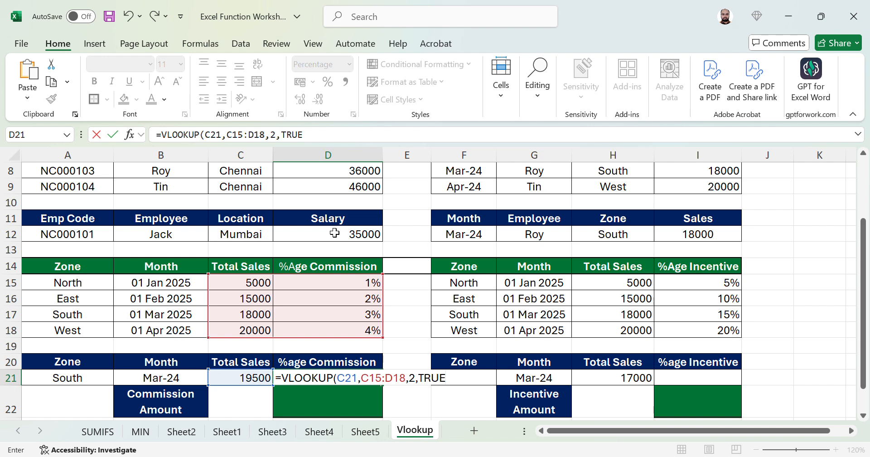
type(")")
key("ctrl+Return")
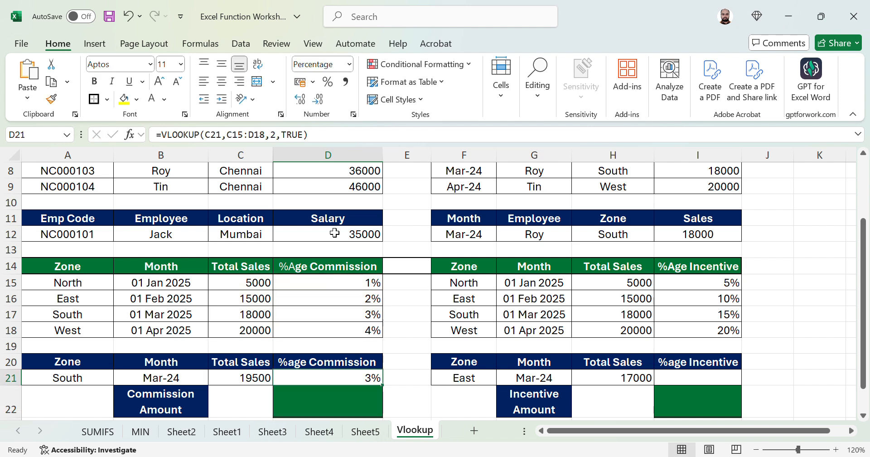
Compare the total sales in C21 with the South and West sales thresholds and commission rates in C17:D18.
key("Left")
key("Up")
key("Up")
key("Up")
key("Up")
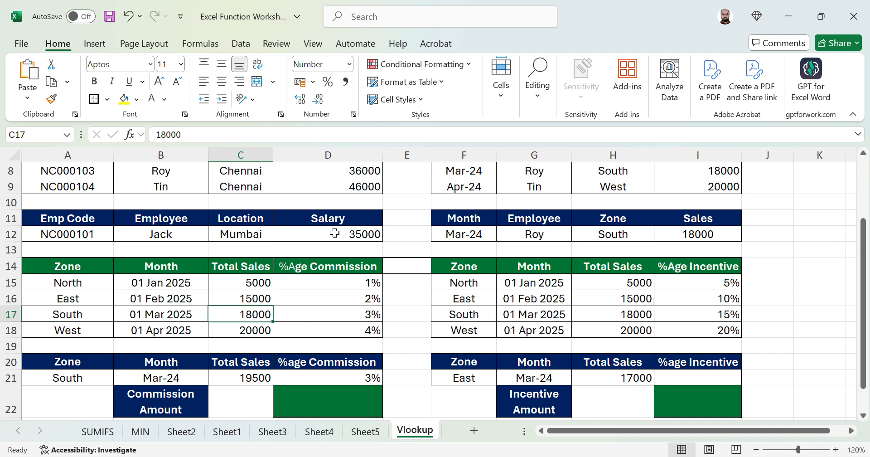
key("Right")
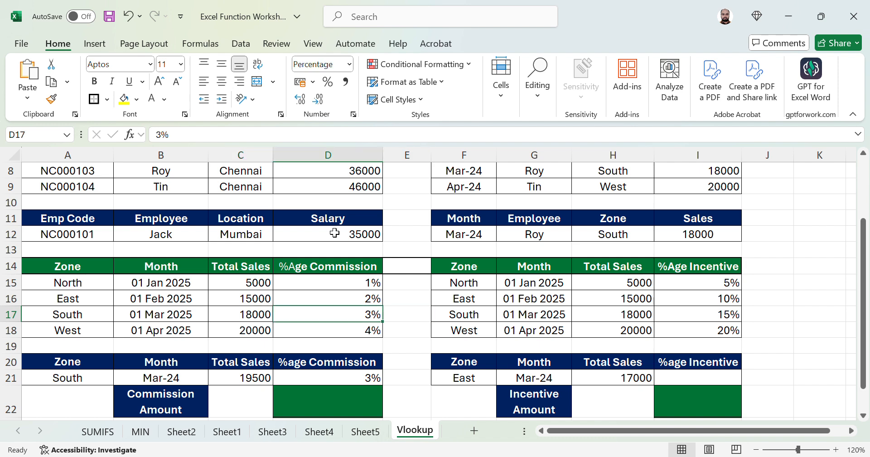
key("Left")
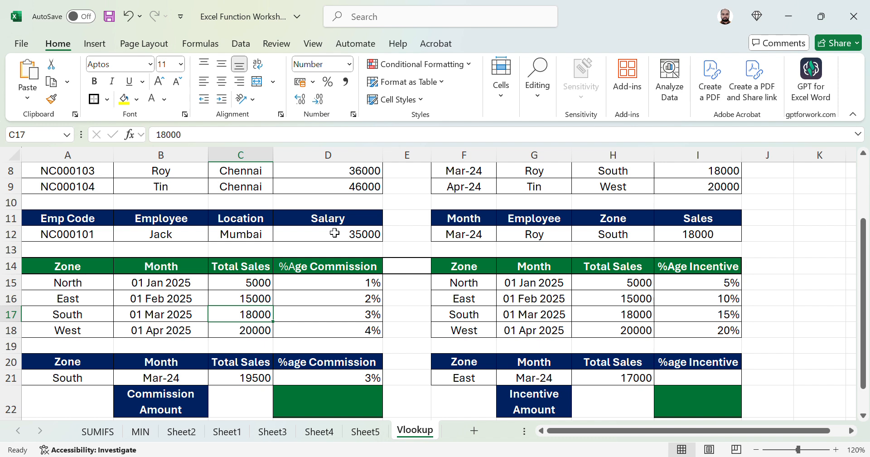
key("Down")
key("Right")
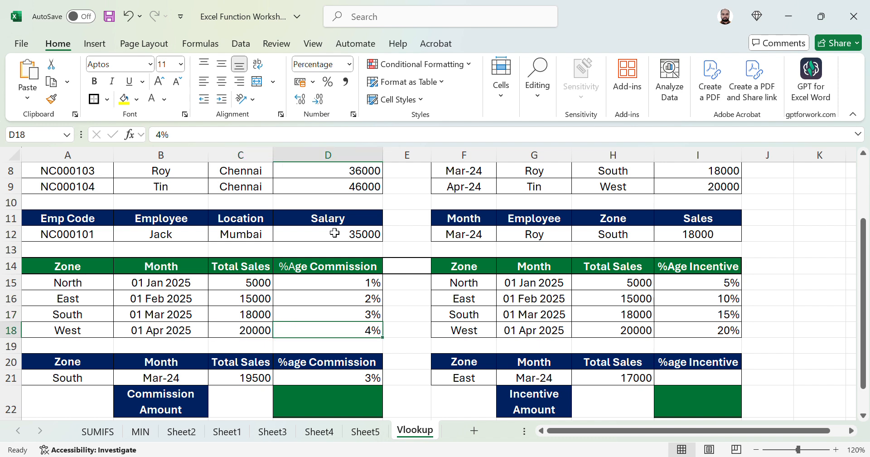
key("Left")
key("Down")
key("Down")
key("Down")
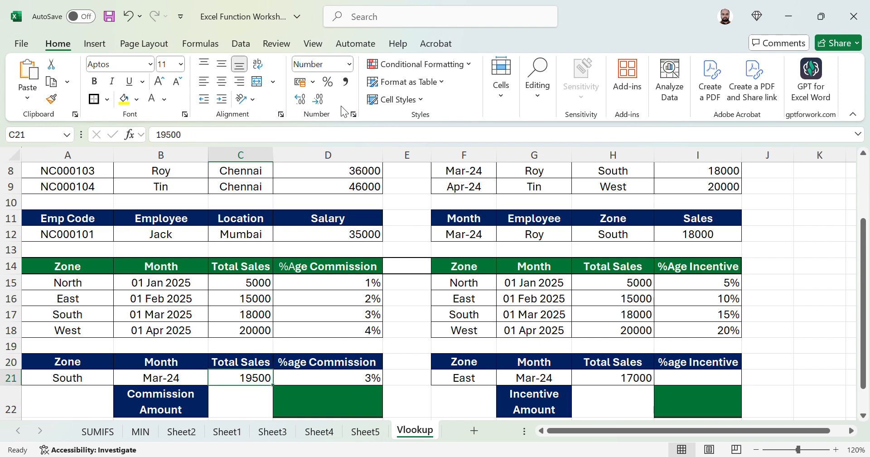
Change the total sales in C21 to 19999 to test the approximate match.
left_click(227, 138)
key("BackSpace")
key("BackSpace")
key("BackSpace")
type("999")
key("Tab")
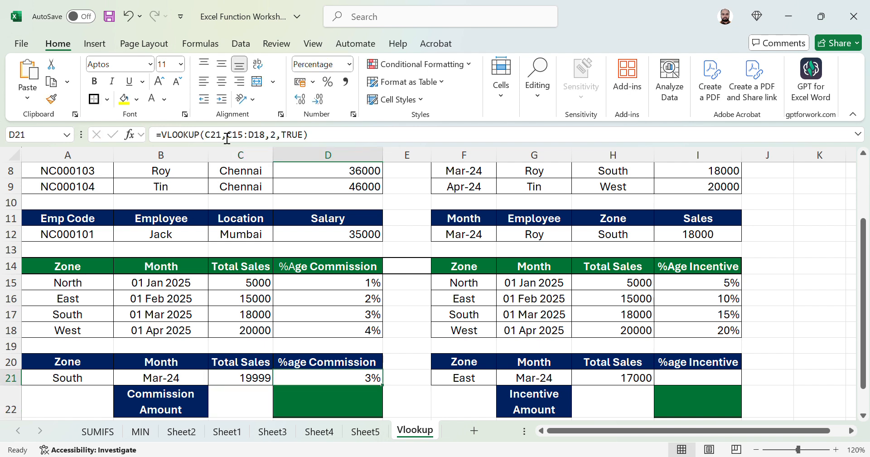
Set the total sales in C21 to 20000 to test the West commission threshold.
key("Left")
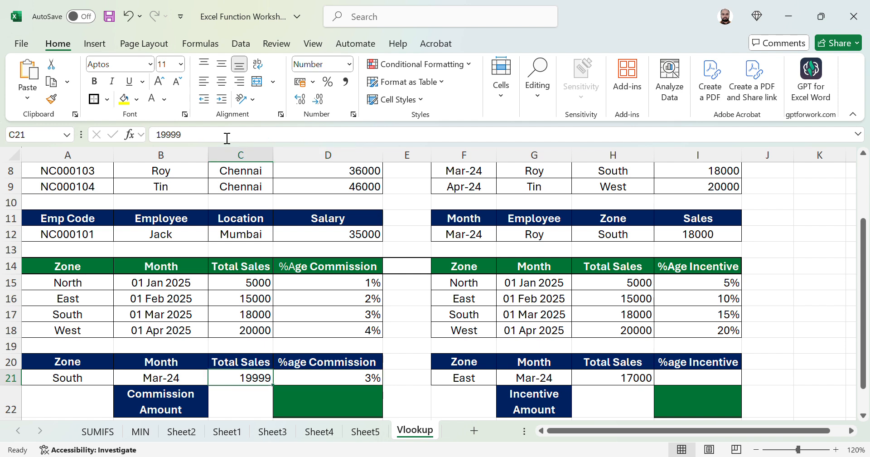
left_click(218, 139)
double_click(218, 139)
type("20000")
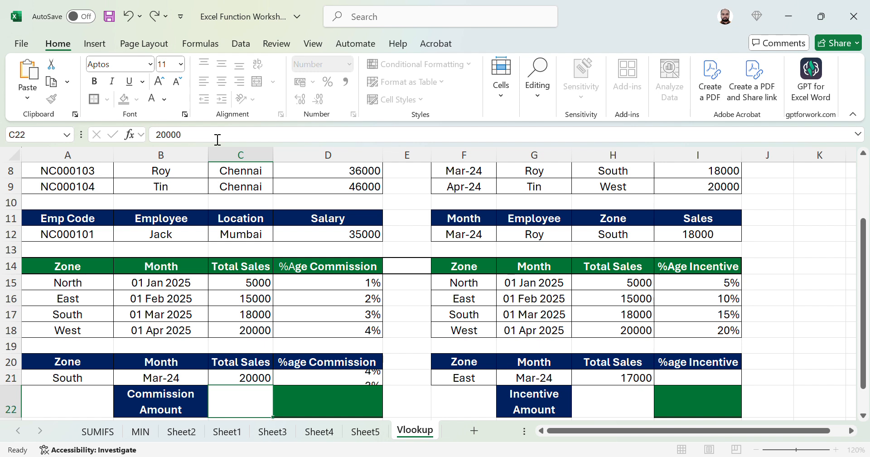
key("ctrl+Return")
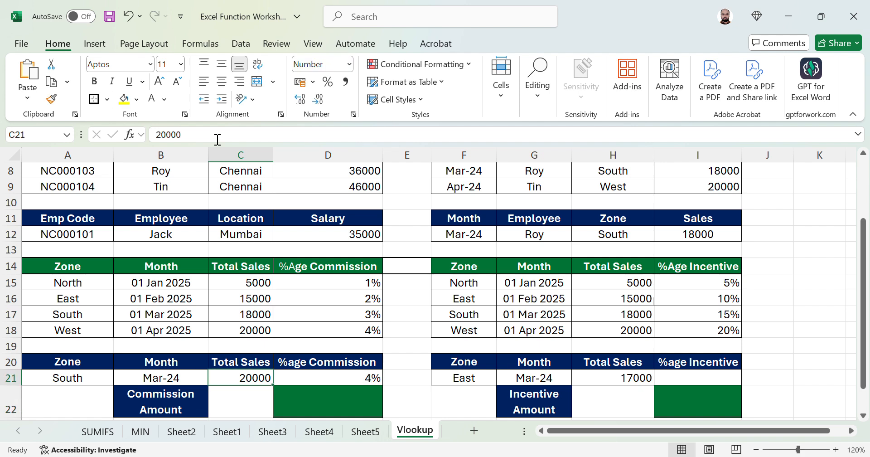
Undo the test change and restore the total sales in C21 to 19500.
key("ctrl+z")
type("19500")
key("Return")
Calculate the Commission Amount in D22 with the formula =C21*D21.
key("Right")
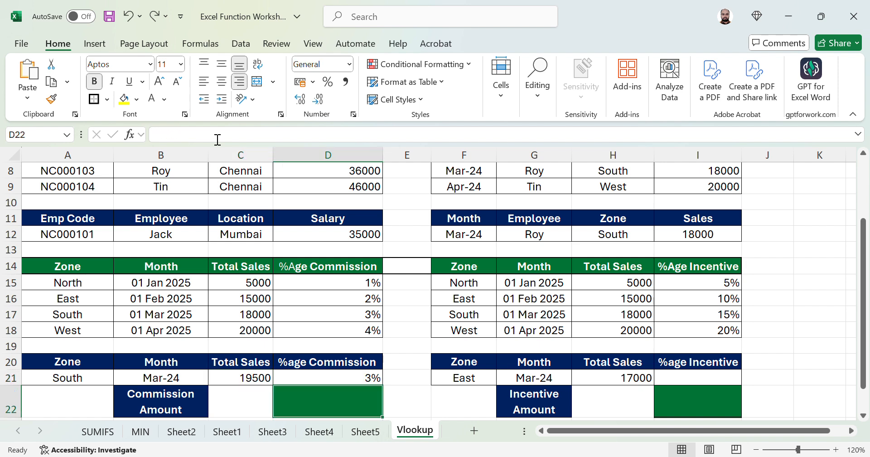
type("=")
key("Left")
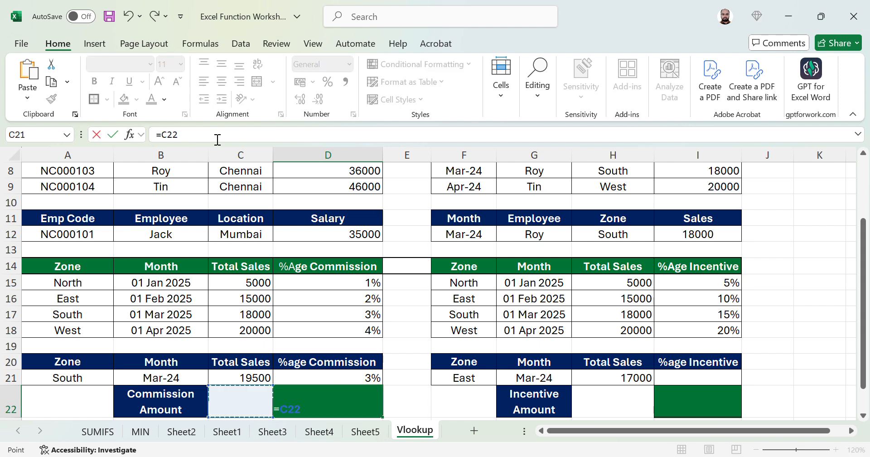
key("Up")
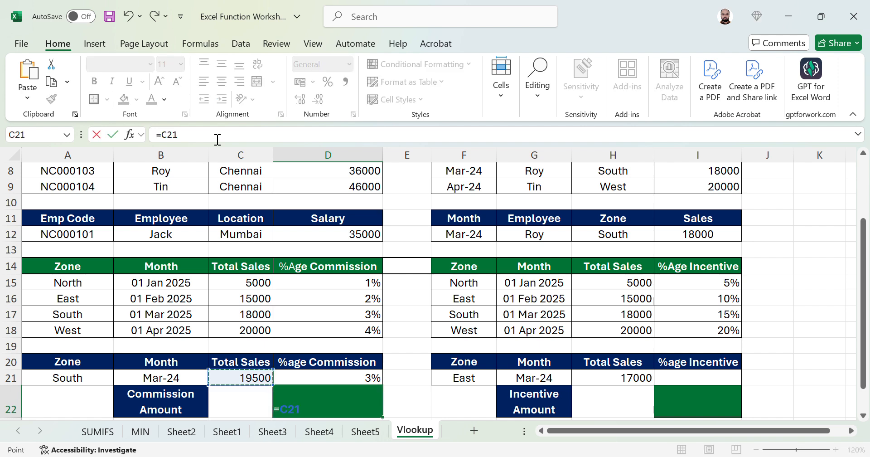
type("*")
key("Up")
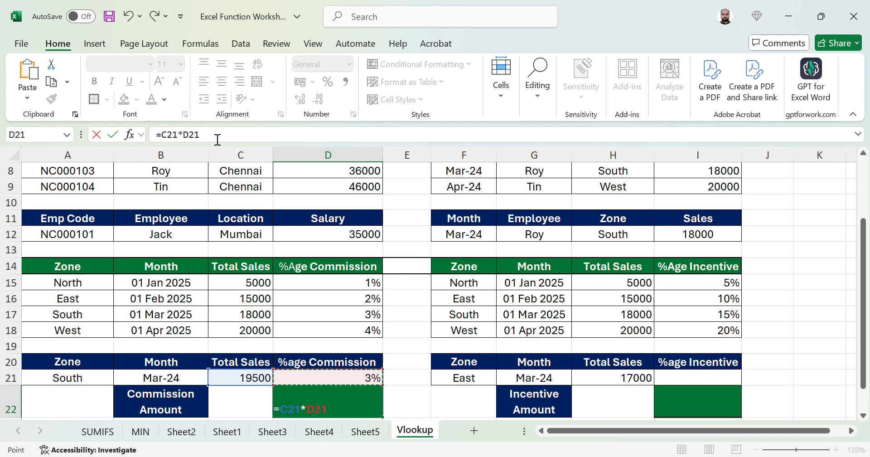
key("ctrl+Return")
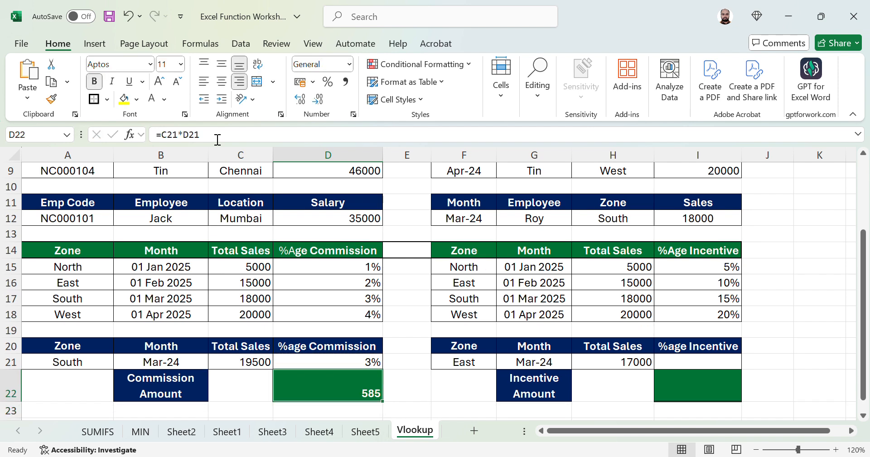
Check the Commission Amount in D22 against the total sales in C21 and the percentage in D21.
key("Left")
key("Up")
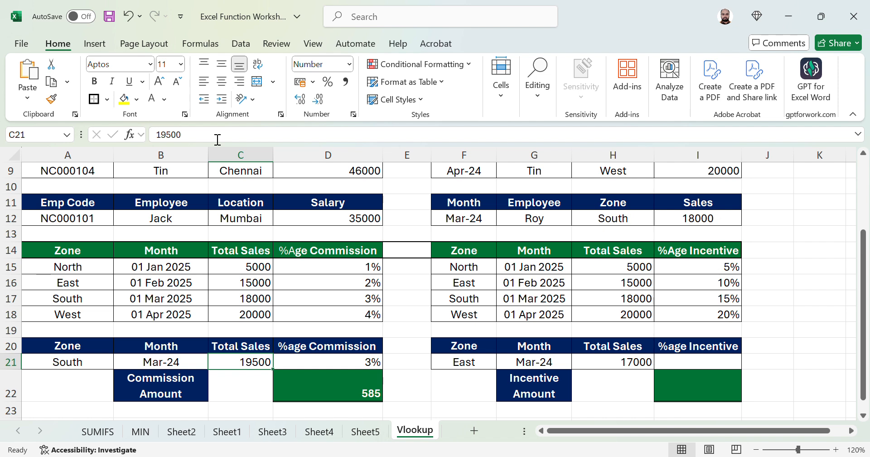
key("Right")
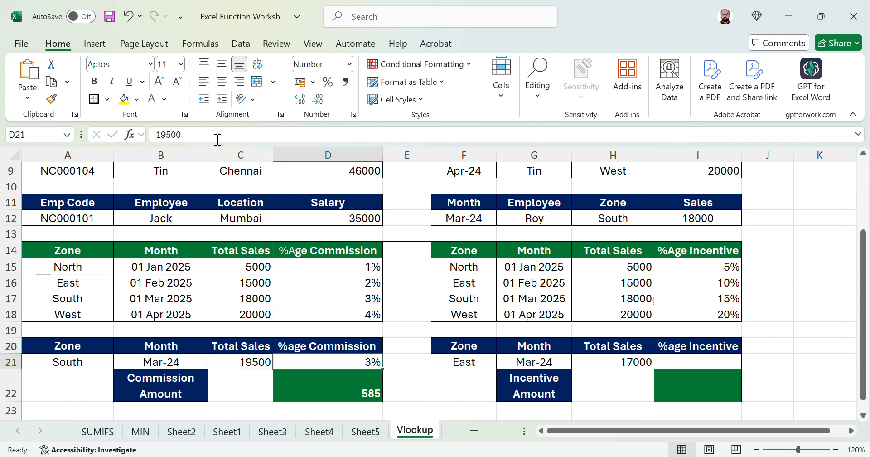
key("Down")
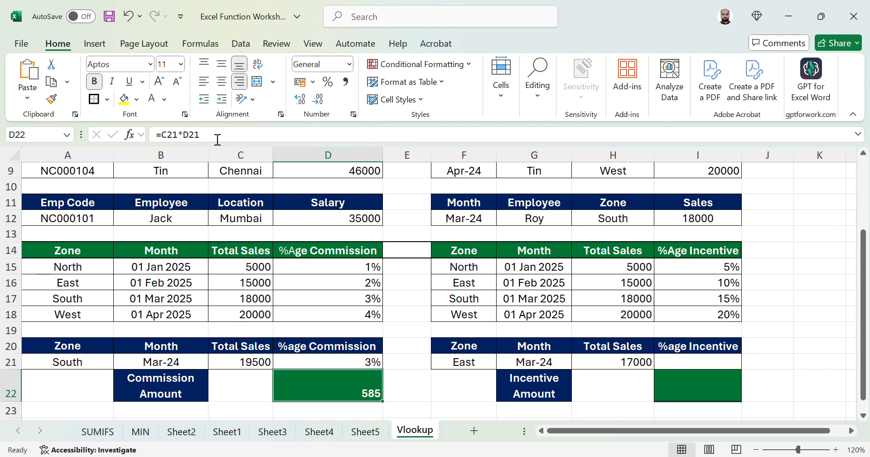
Start a VLOOKUP in I21 with total sales H21 as the lookup value and H15:I18 as the table range.
key("Right")
key("Right")
key("Right")
key("Right")
key("Right")
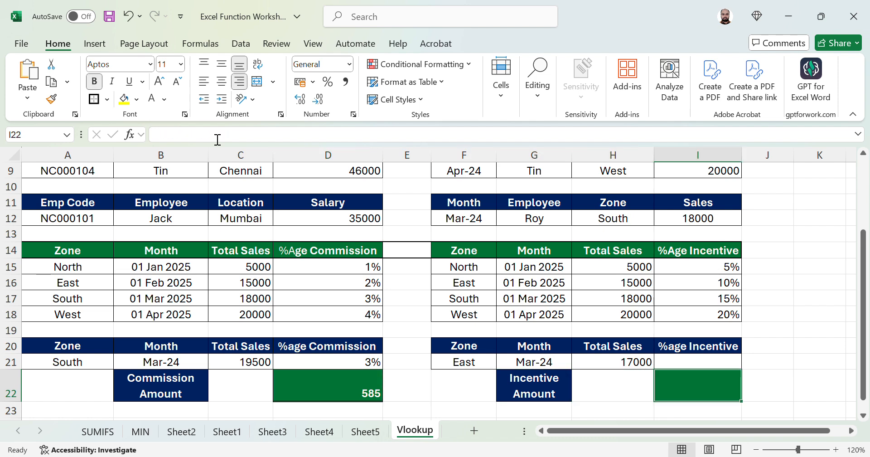
key("Up")
type("=vl")
key("Tab")
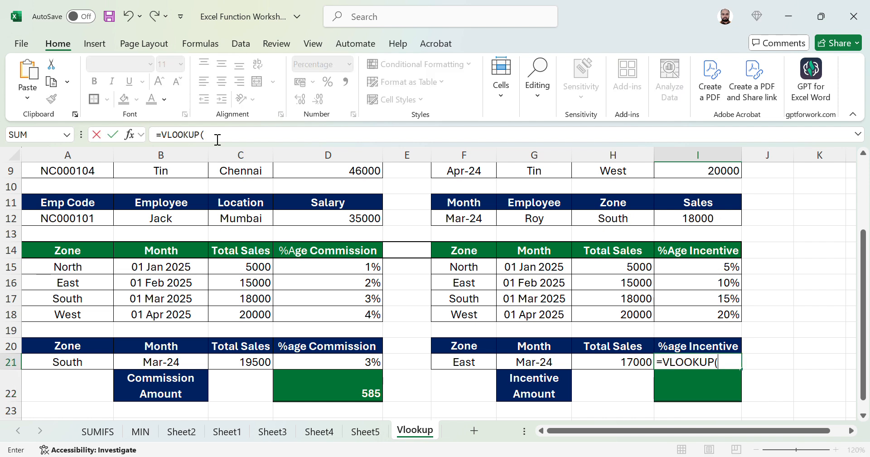
key("Left")
type(",")
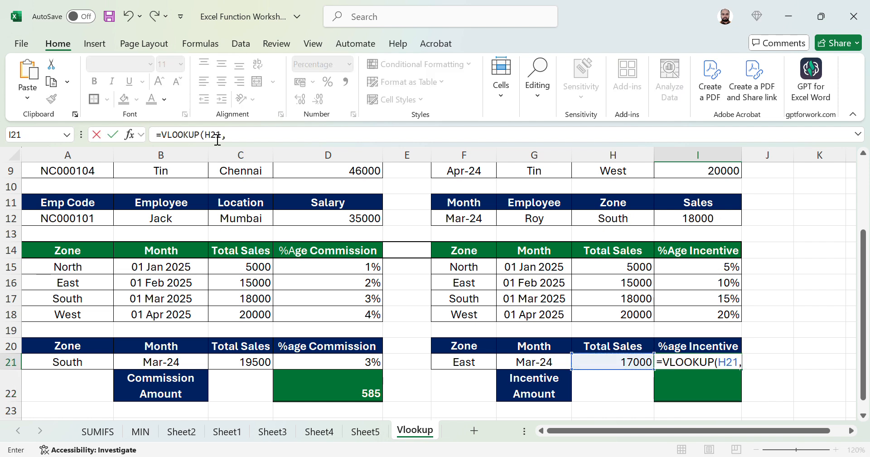
key("Up")
key("Up")
key("Up")
key("Left")
key("Up")
key("Up")
key("Up")
key("shift+Right")
key("shift+Down")
key("shift+Down")
key("shift+Down")
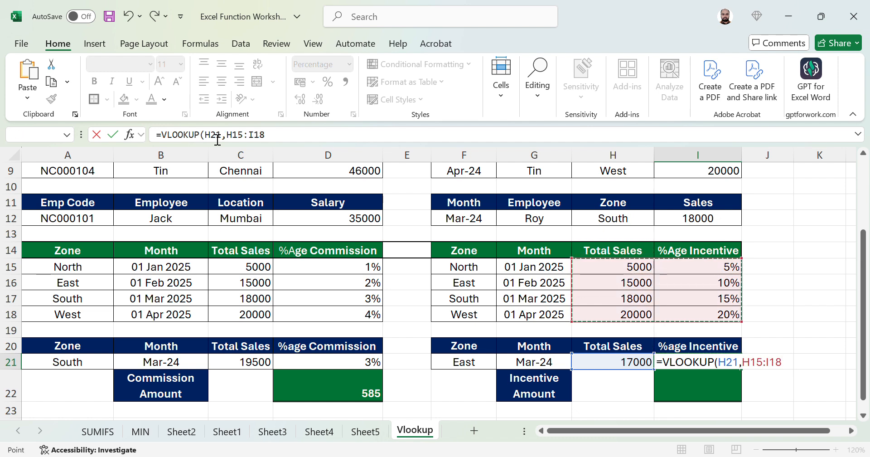
Complete the incentive lookup in I21 with column index 2 and TRUE for an approximate match.
type(",")
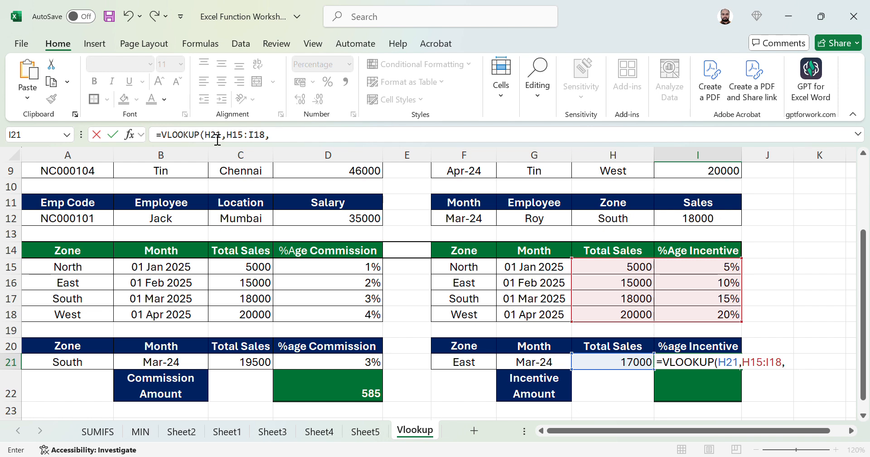
type("2,tr")
key("Tab")
type(")")
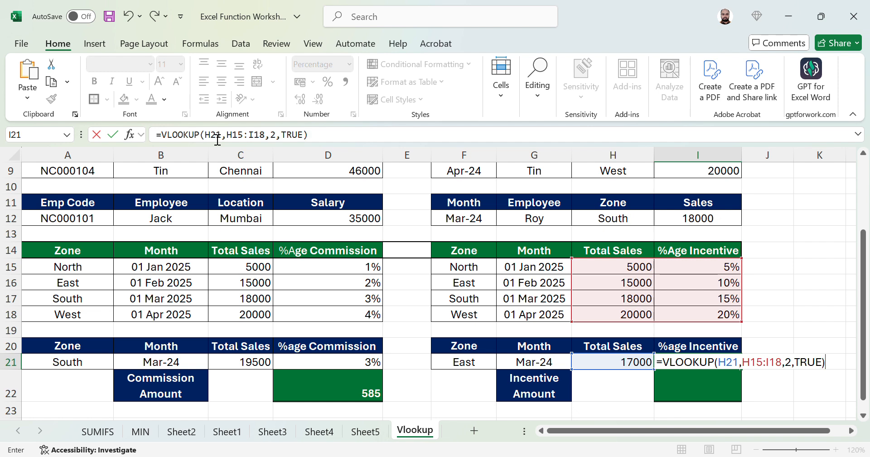
key("Return")
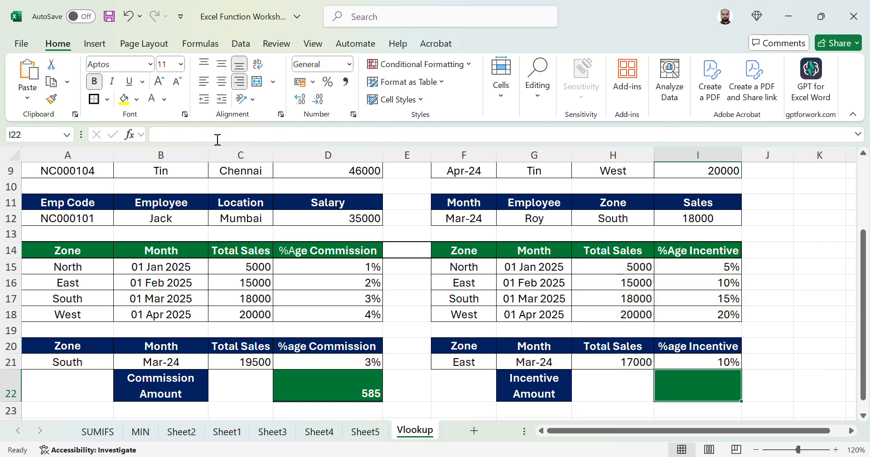
Examine the East zone entry in row 21 against the zones and total sales in the incentive table.
key("Up")
key("Left")
key("Left")
key("Left")
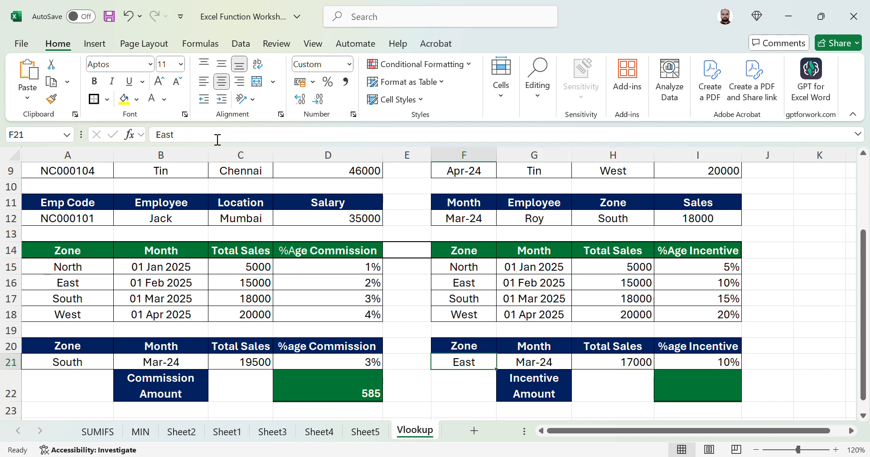
key("Up")
key("Up")
key("Up")
key("Up")
key("Up")
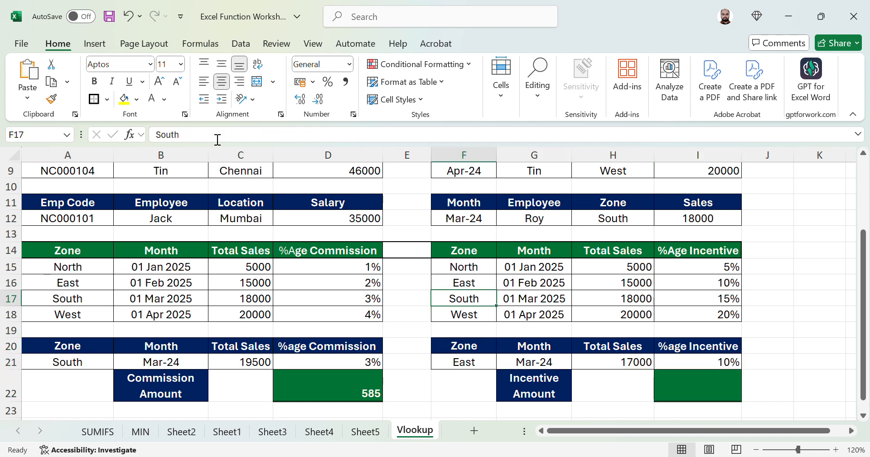
key("Right")
key("Right")
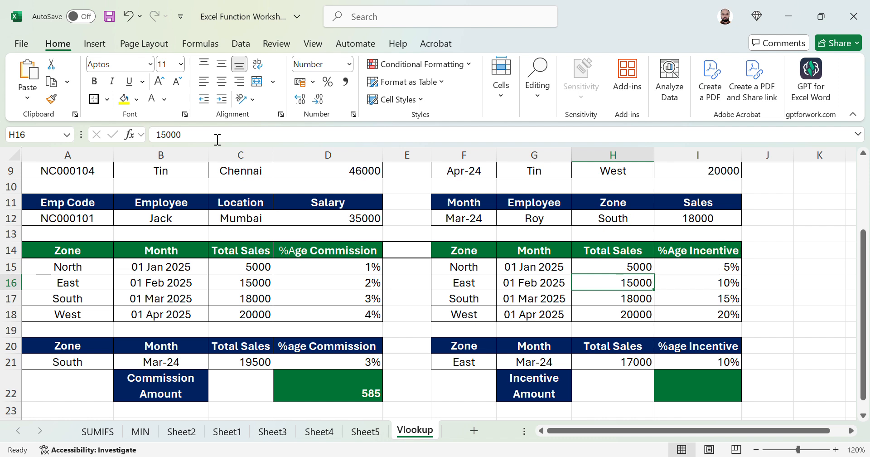
Compare the total sales in H21 with the East row of the incentive table in row 16.
key("Left")
key("Left")
key("Right")
key("Right")
key("Down")
key("Down")
key("Down")
key("Down")
key("Down")
key("Up")
key("Up")
key("Up")
key("Up")
key("Up")
key("Left")
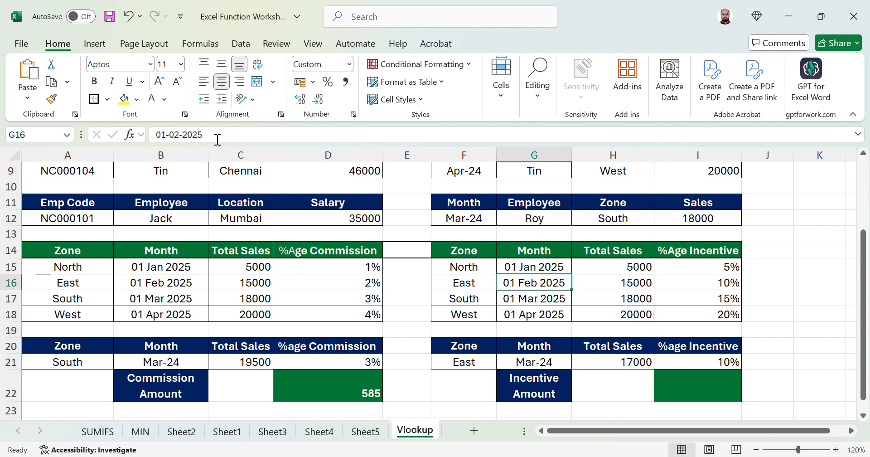
key("Right")
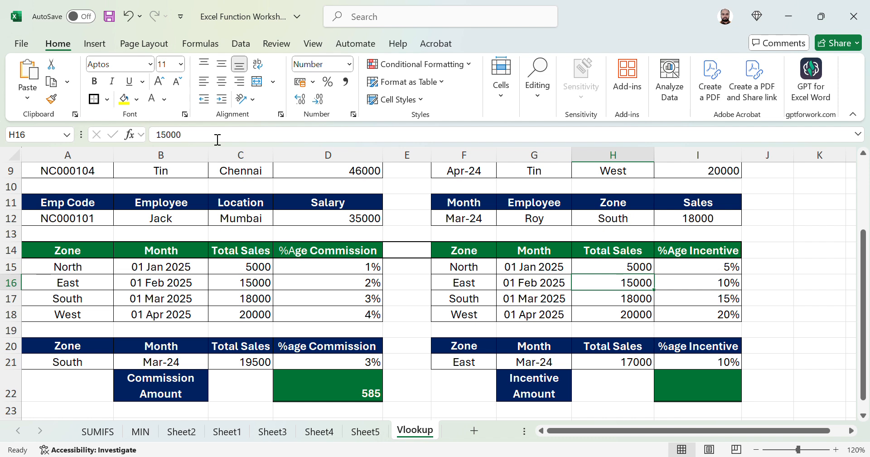
Examine the total sales thresholds in H15:H18 and the incentive percentage in I16 that applies to H21.
key("Down")
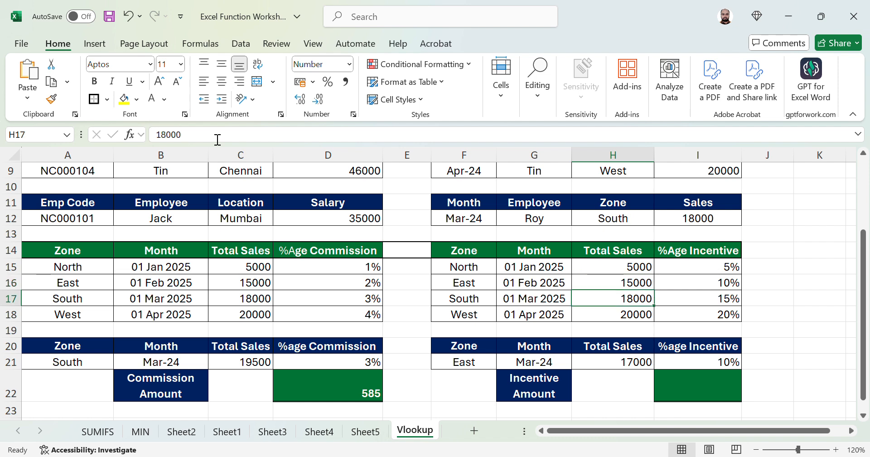
key("Down")
key("Up")
key("Up")
key("Up")
key("Down")
key("Down")
key("Up")
key("Right")
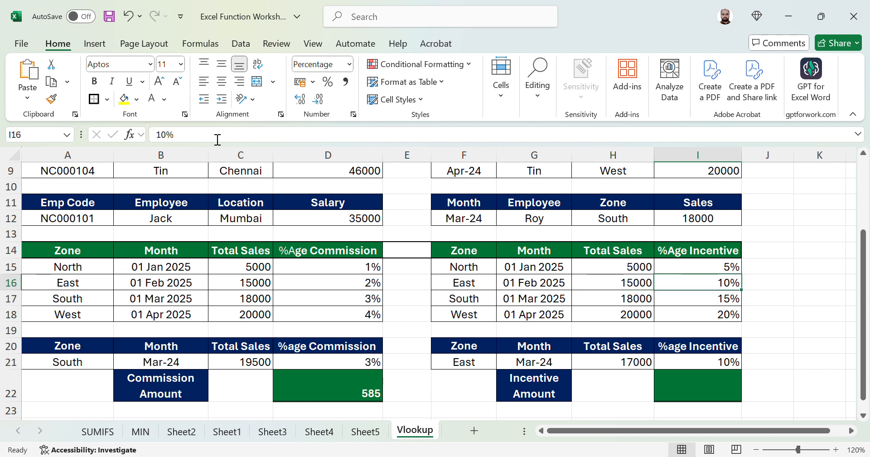
key("Left")
key("Down")
key("Down")
key("Down")
key("Down")
key("Down")
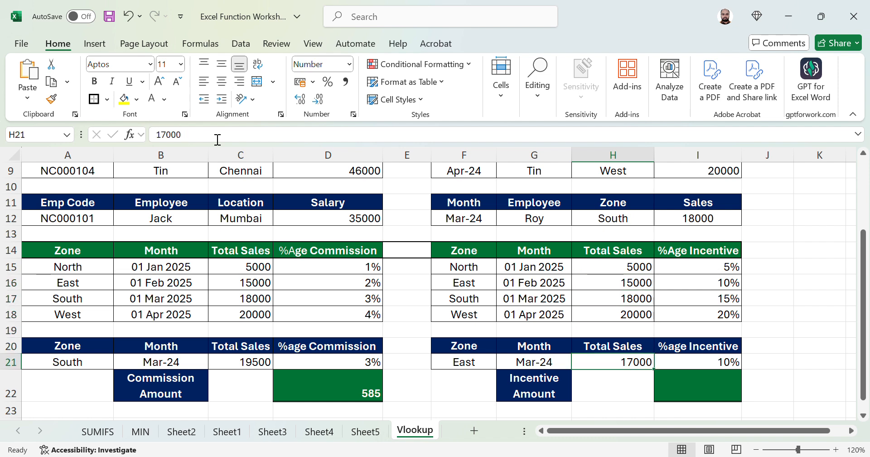
Calculate the Incentive Amount in I22 with the formula =H21*I21.
key("Right")
key("Down")
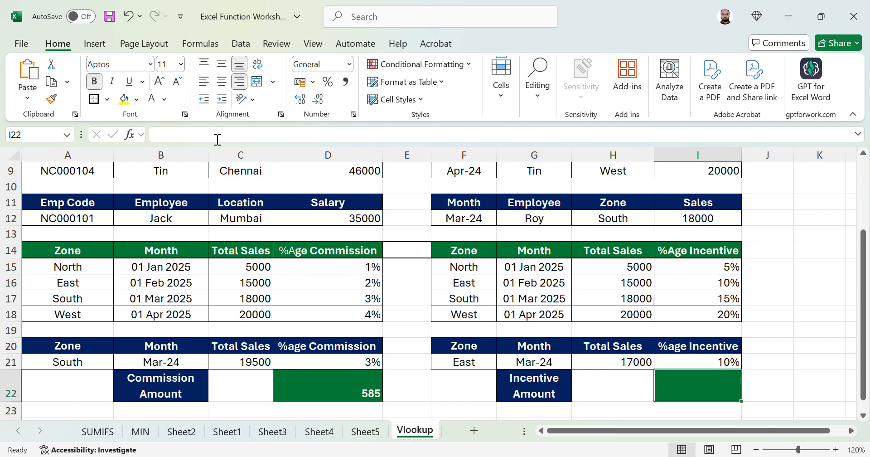
type("=")
key("Up")
key("Left")
key("Up")
key("Down")
type("*")
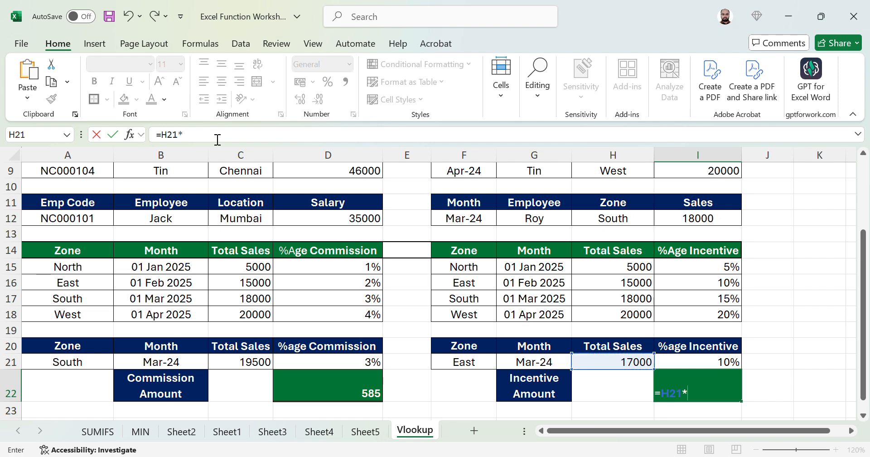
key("Up")
key("ctrl+Return")
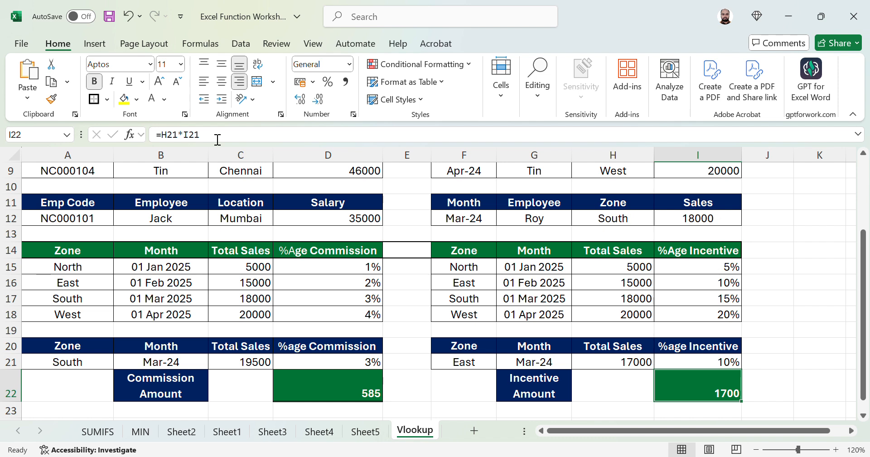
key("Left")
key("Left")
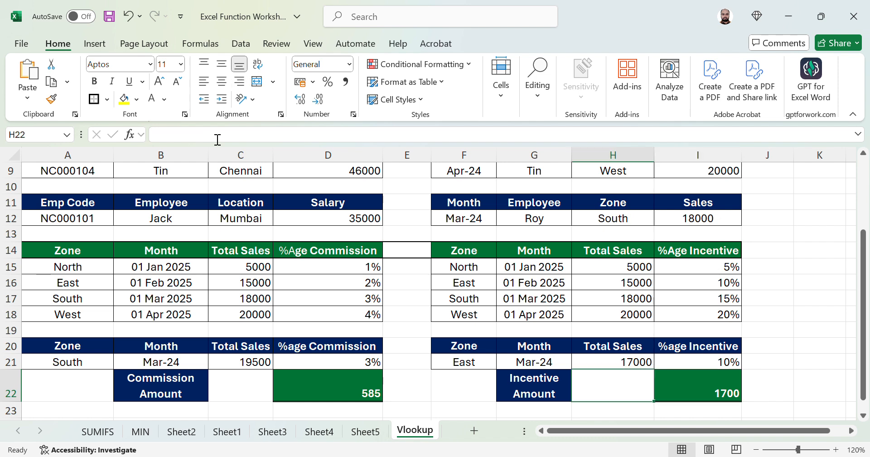
key("Right")
key("Right")
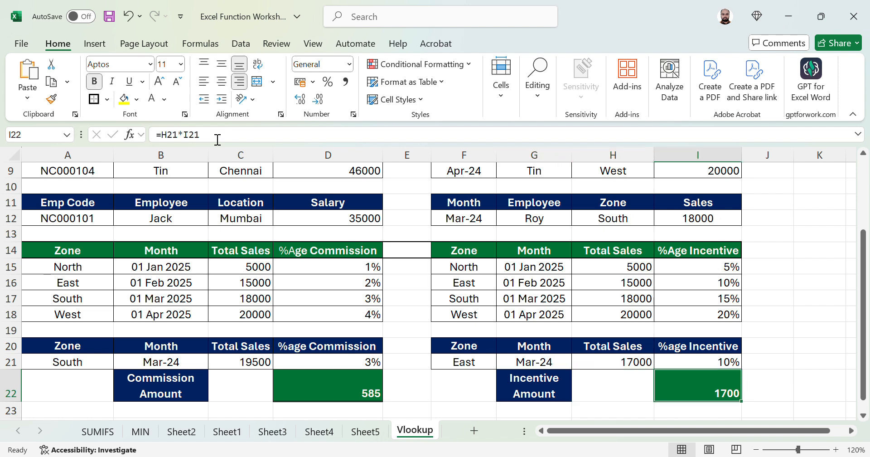
Review column I from the Incentive Amount up through the lookup tables to the top of the sheet.
key("Up")
key("Up")
key("Up")
key("Up")
key("Up")
key("Up")
key("Up")
key("Up")
key("Up")
key("Up")
key("Up")
key("Up")
key("Up")
key("Up")
key("Up")
key("Up")
key("Up")
key("Up")
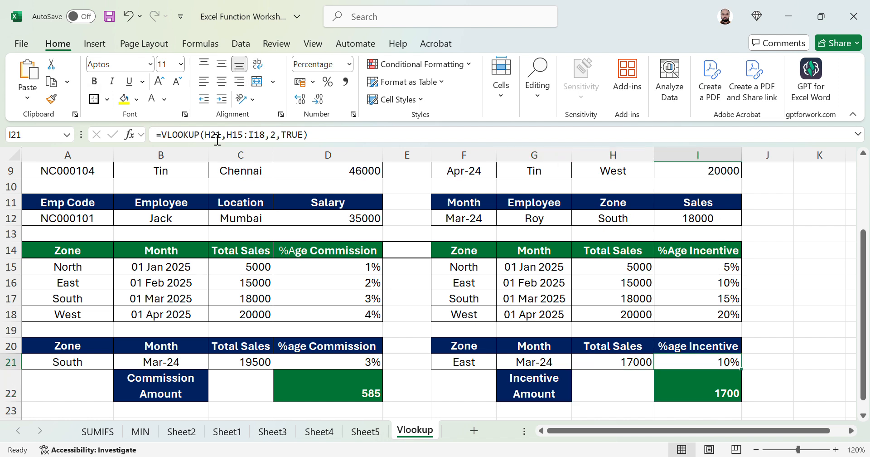
key("Up")
key("Up")
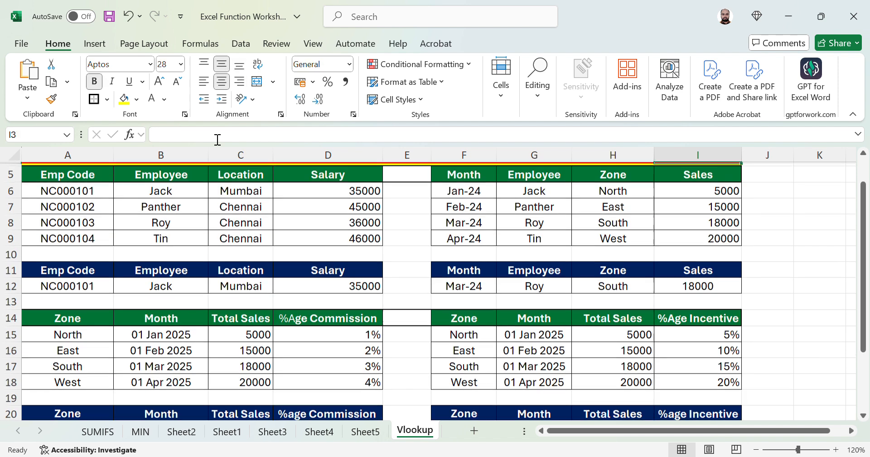